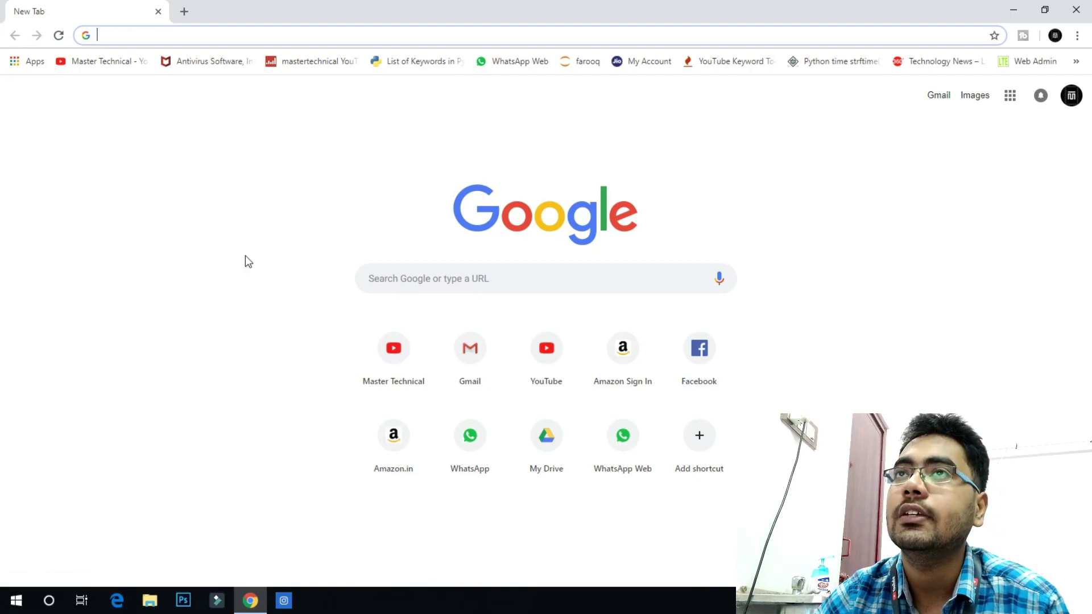
Step: Search the web for "canva" and open the canva.com website from the results
click(208, 36)
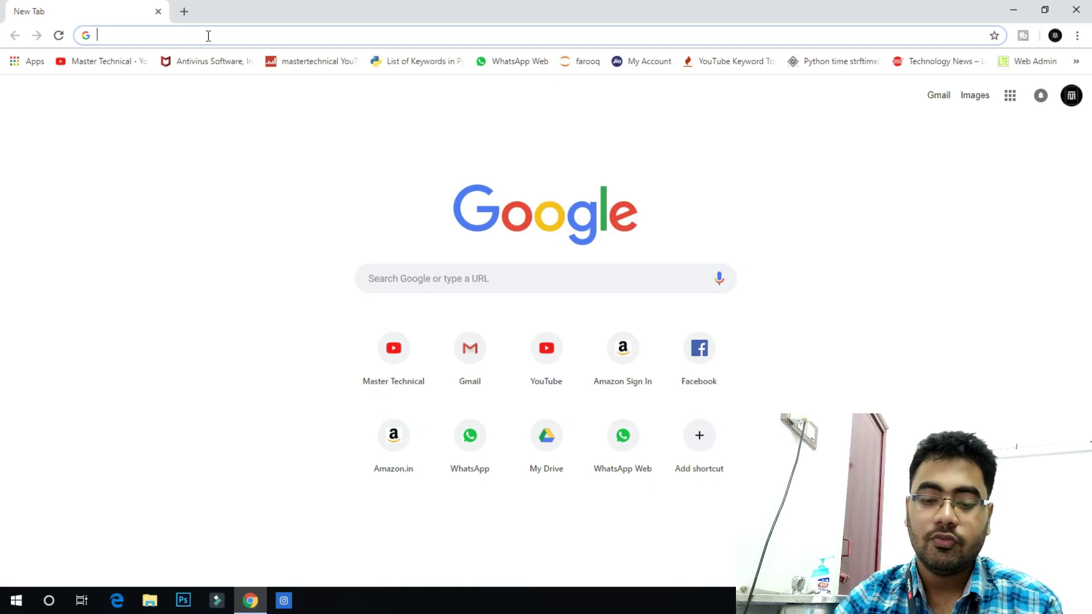
text(can)
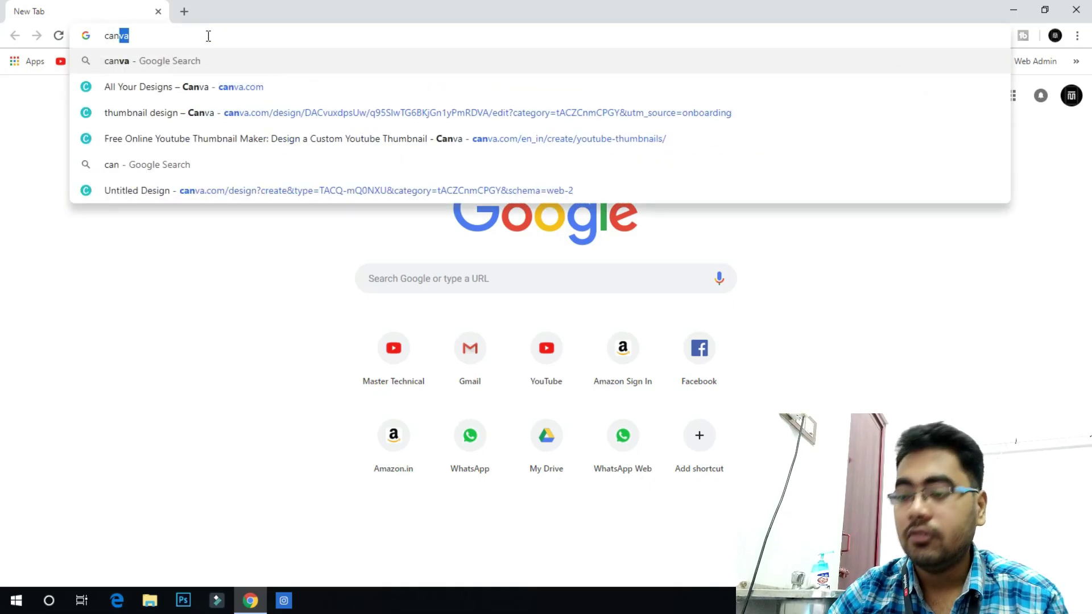
text(va)
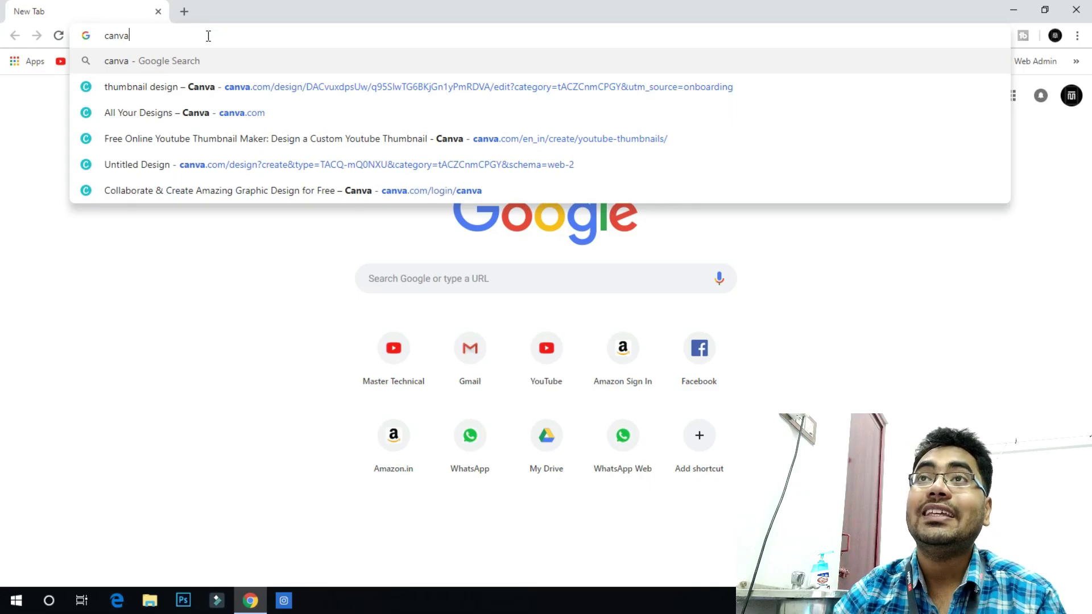
key(Return)
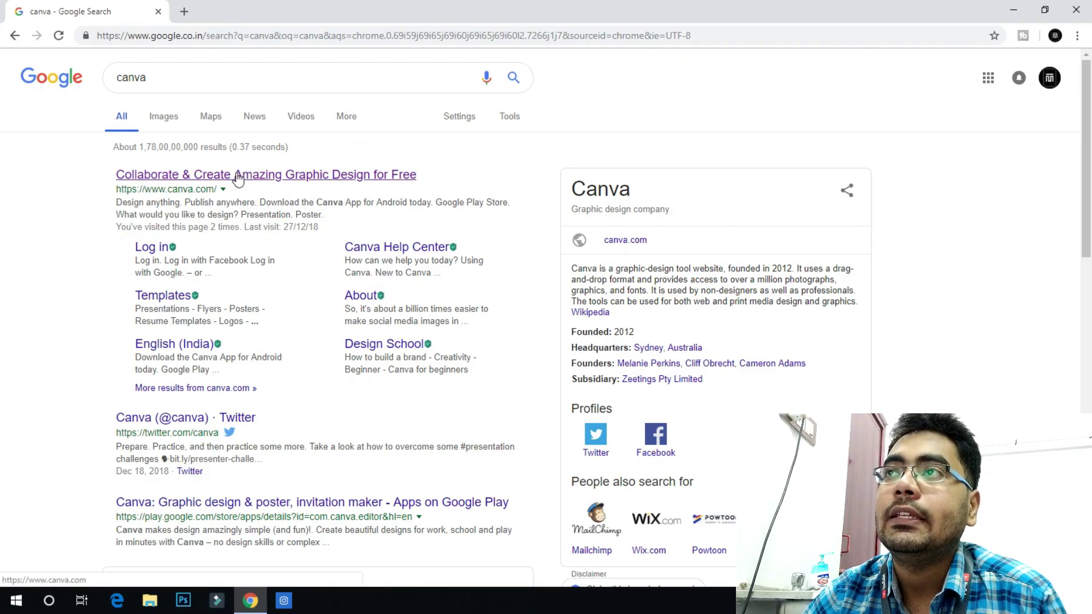
click(171, 180)
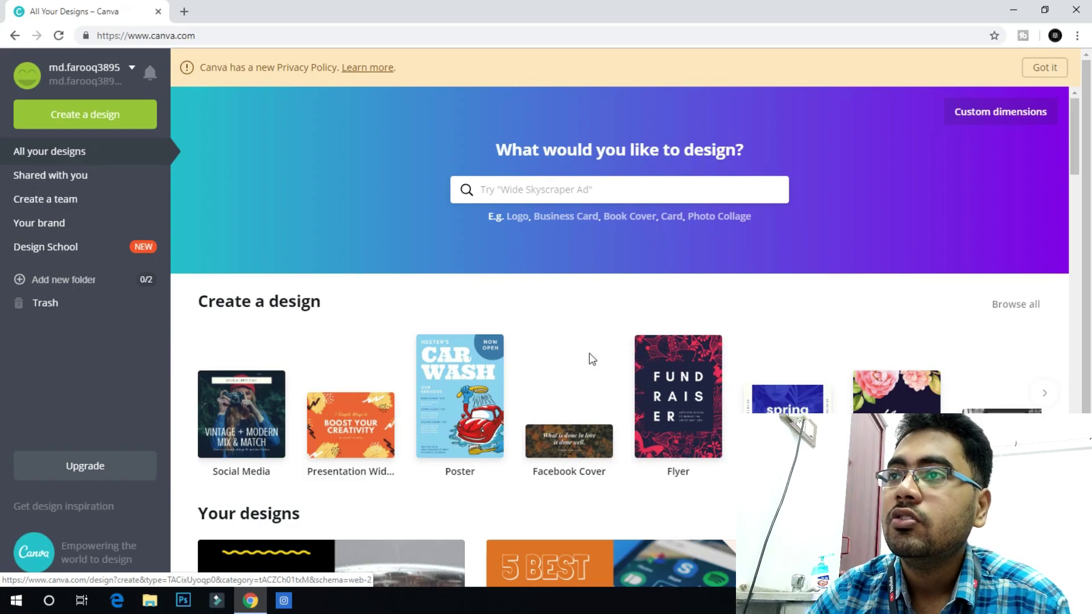
Step: Look through the existing thumbnails under Your designs on the home page
scroll(654, 395, down, 5)
scroll(722, 372, down, 1)
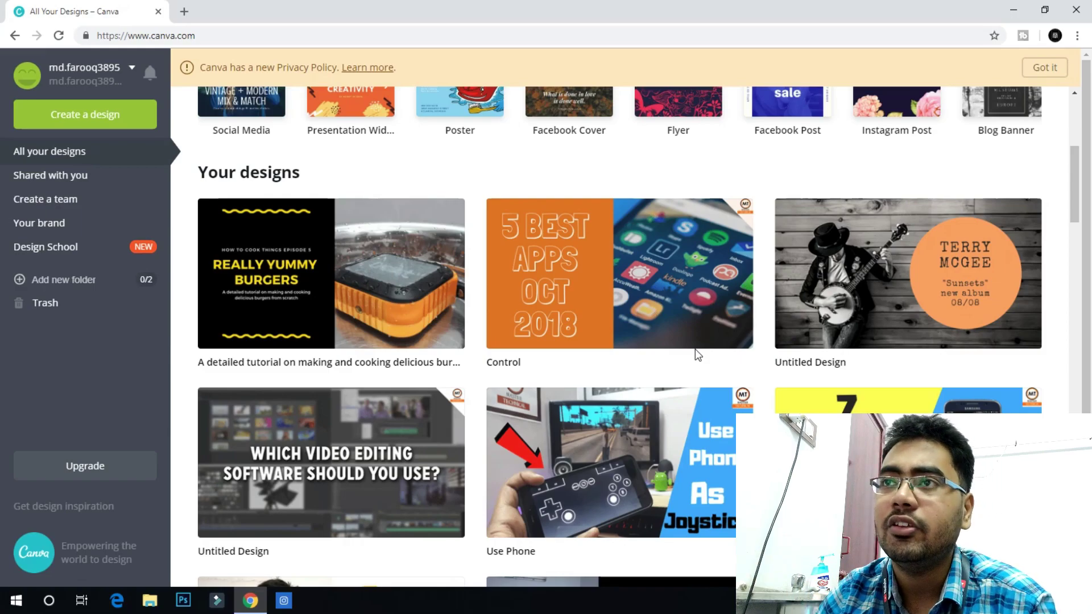
scroll(750, 324, down, 6)
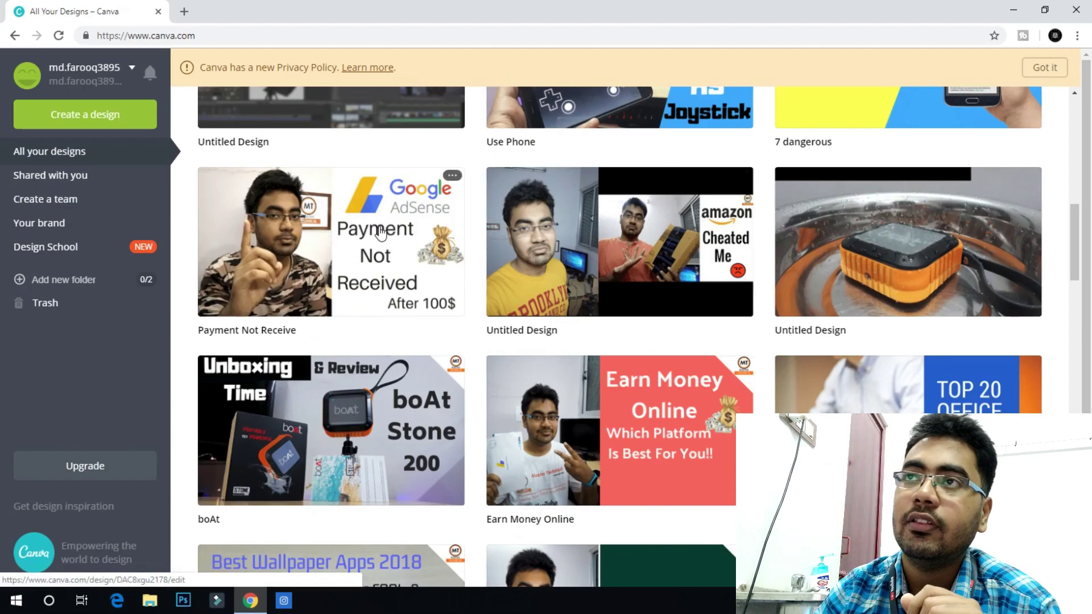
scroll(548, 323, down, 5)
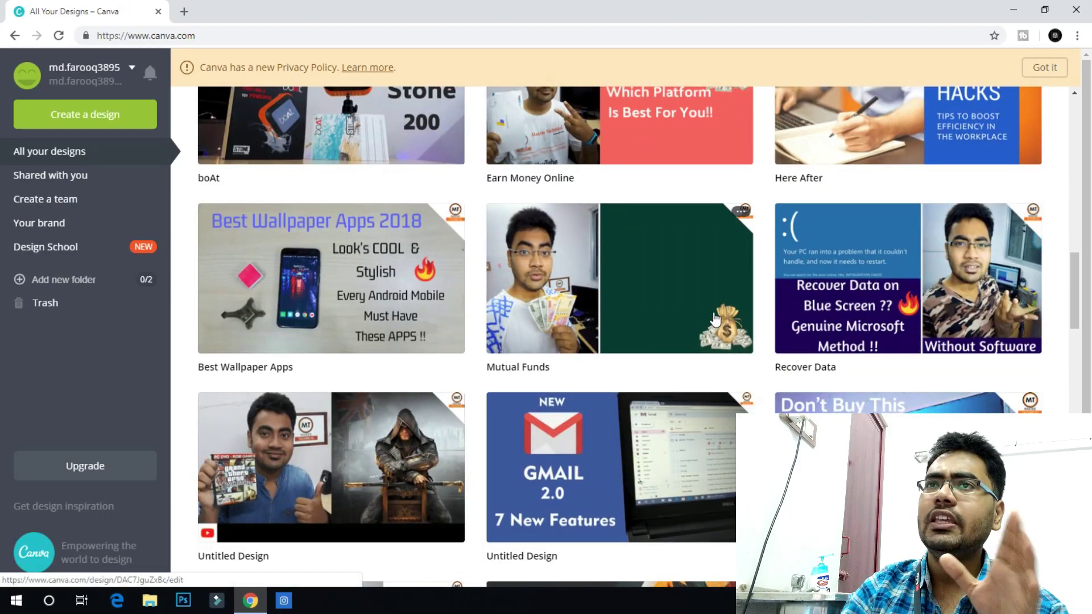
scroll(508, 311, down, 7)
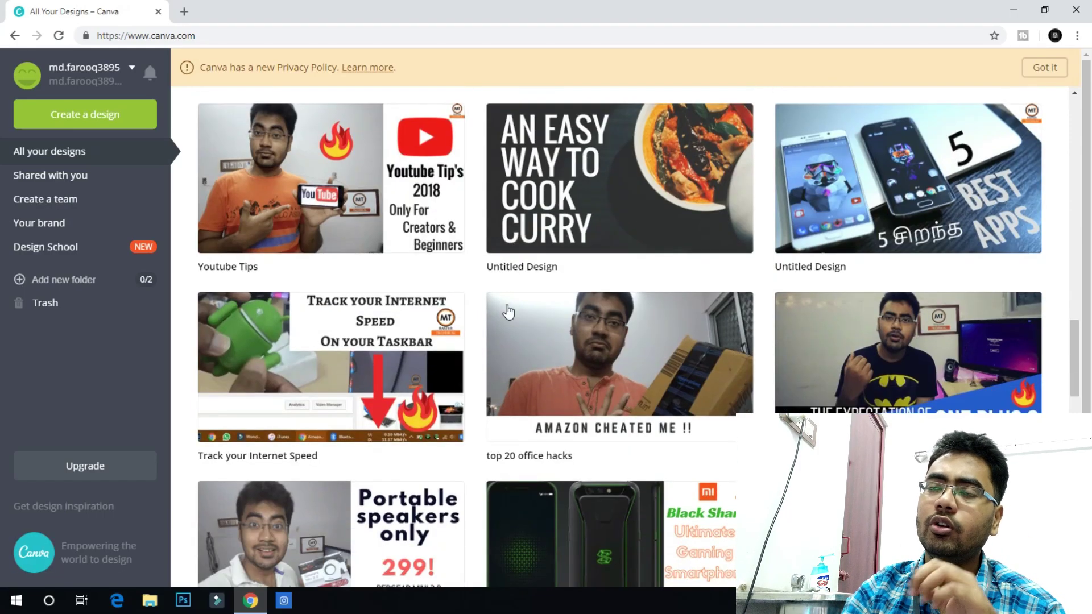
scroll(367, 336, up, 7)
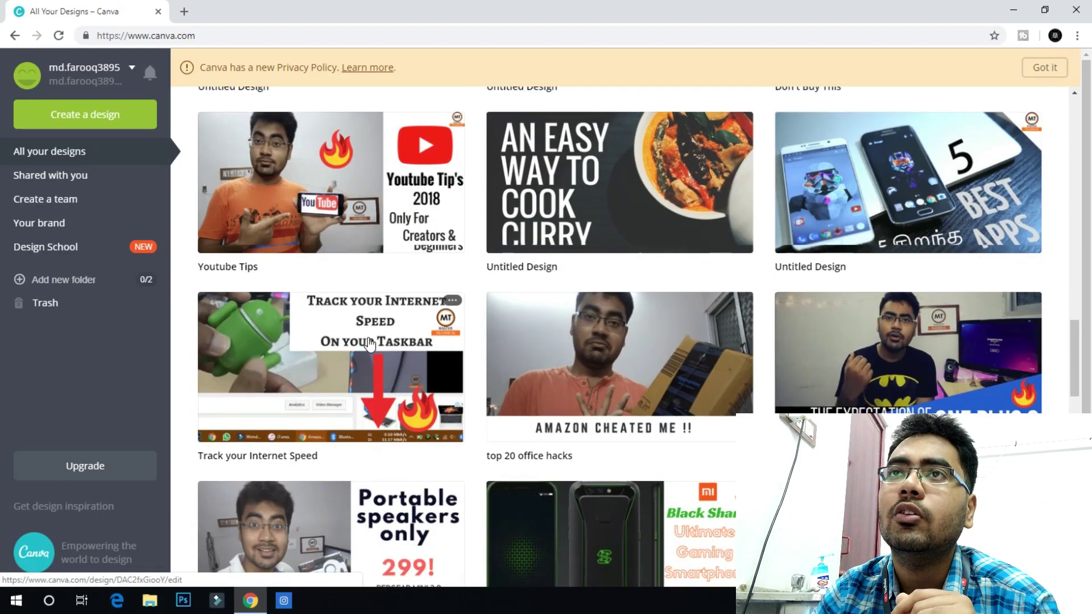
scroll(368, 340, up, 7)
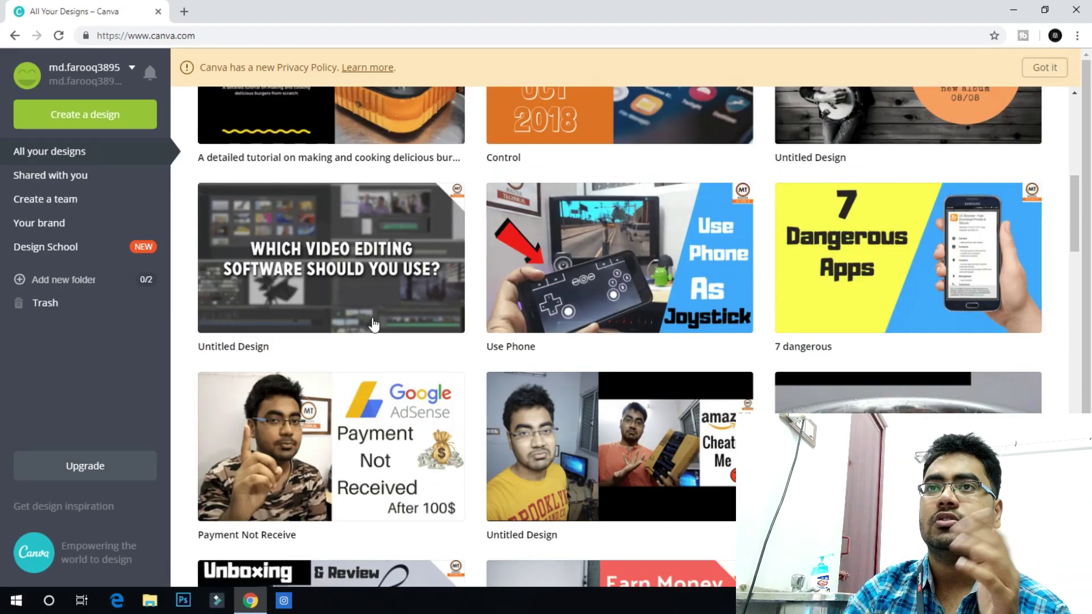
scroll(365, 323, up, 2)
scroll(366, 323, up, 6)
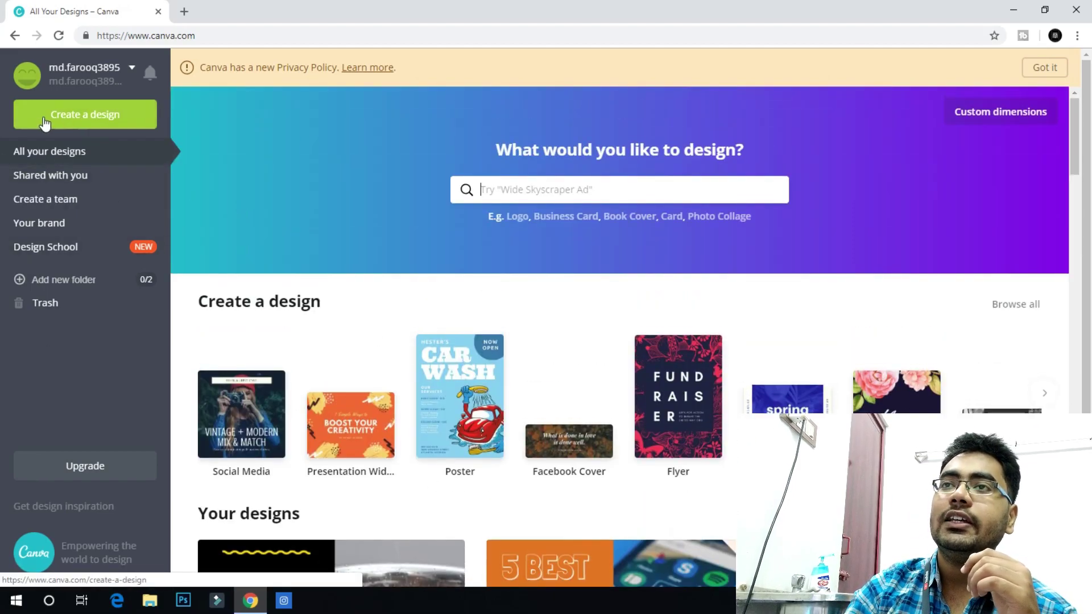
Step: Find the YouTube design types and create a new blank YouTube Thumbnail design
click(92, 127)
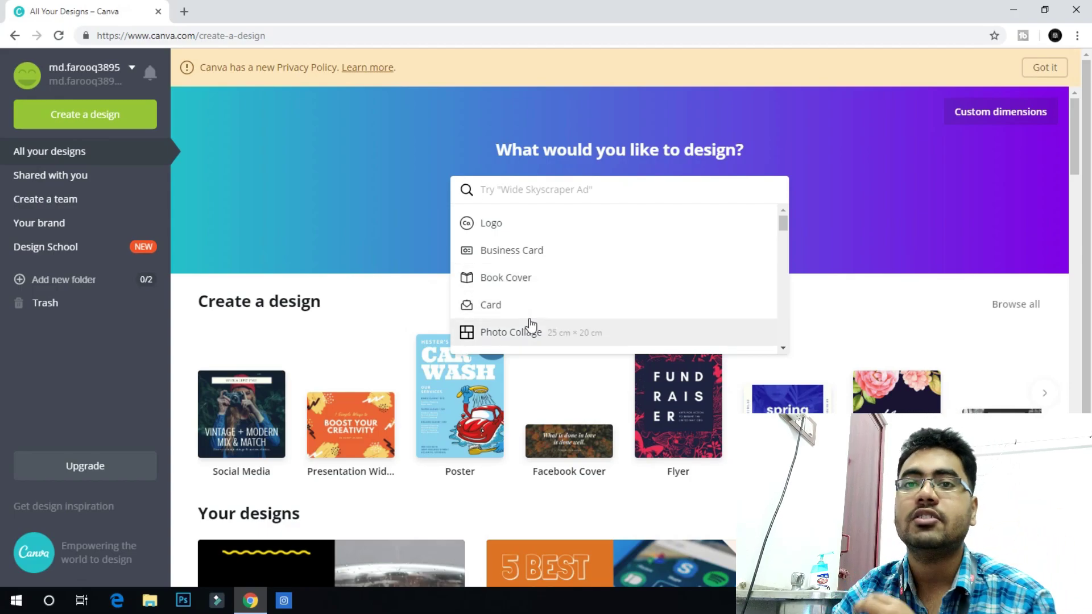
mouse_move(783, 225)
mouse_down()
mouse_move(786, 298)
mouse_move(795, 224)
mouse_up()
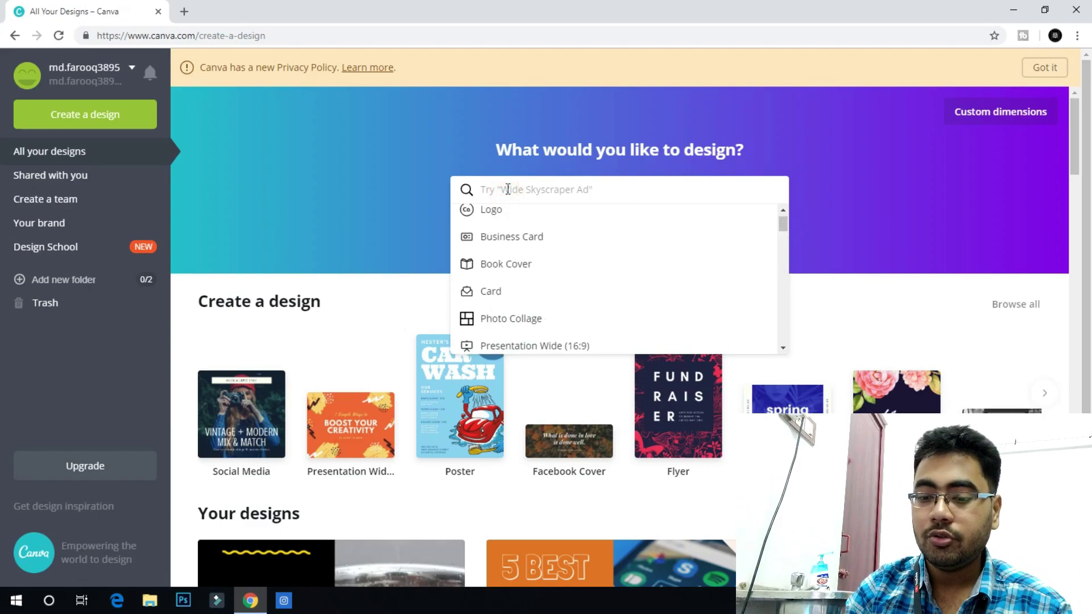
text(you)
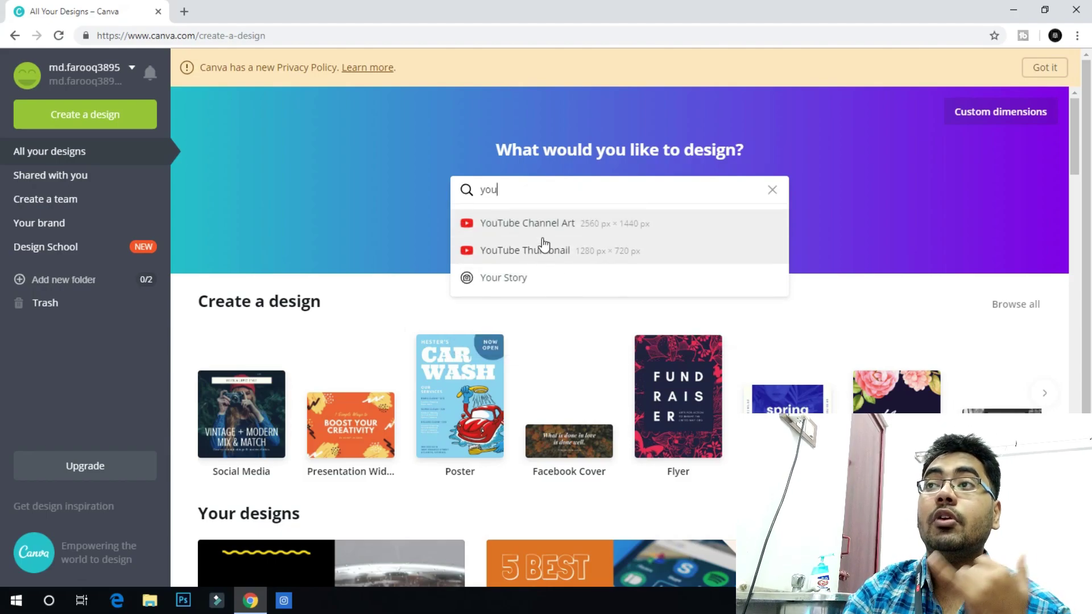
scroll(543, 242, down, 1)
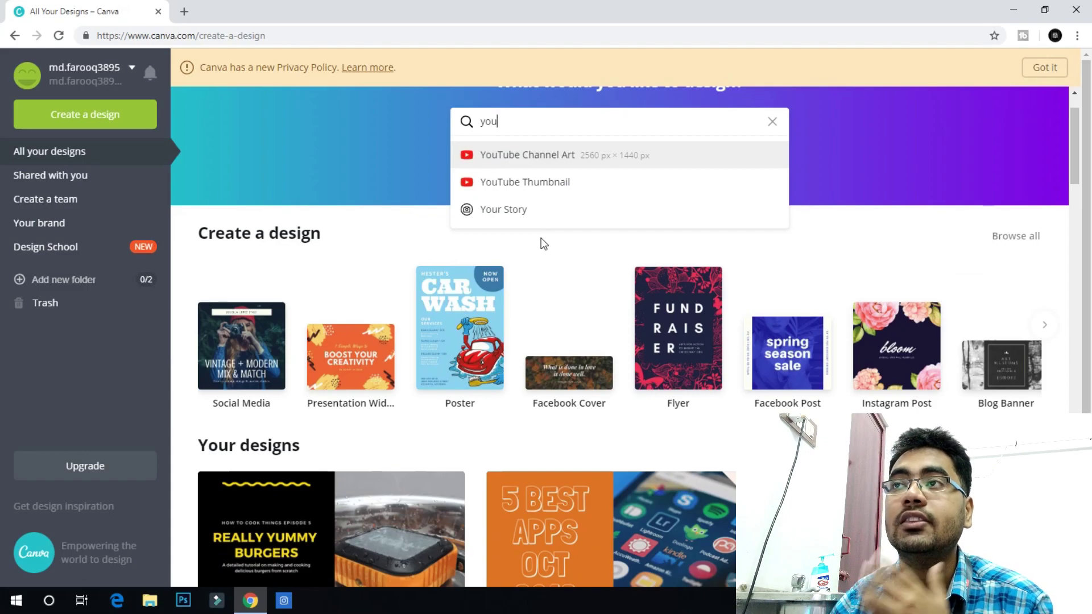
click(549, 182)
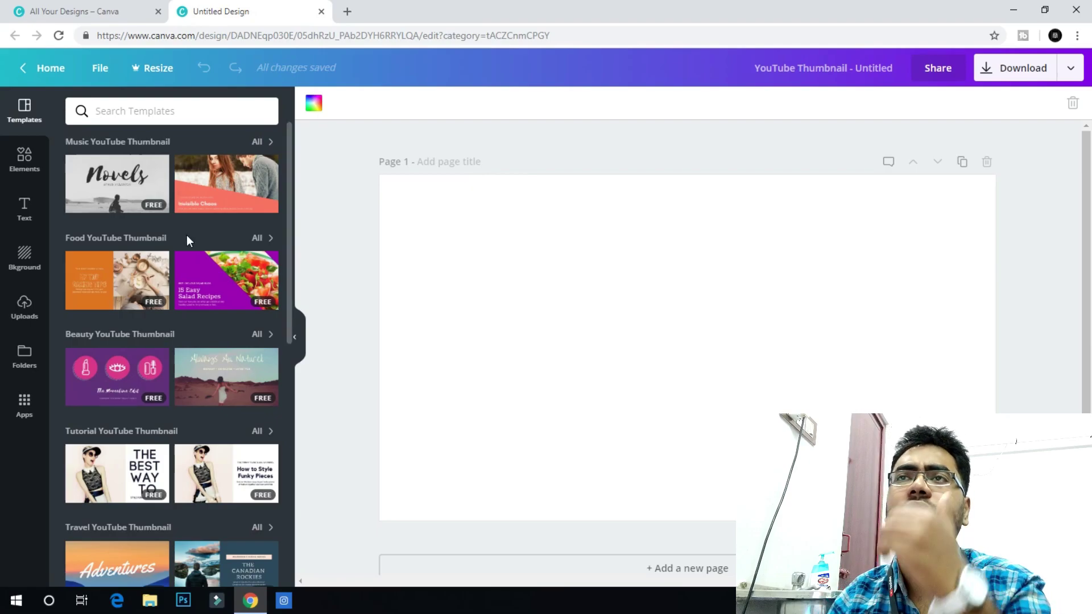
Step: Apply the orange "My Top Baking Tips" food template and replace the heading's first line with "MASTER"
mouse_move(170, 257)
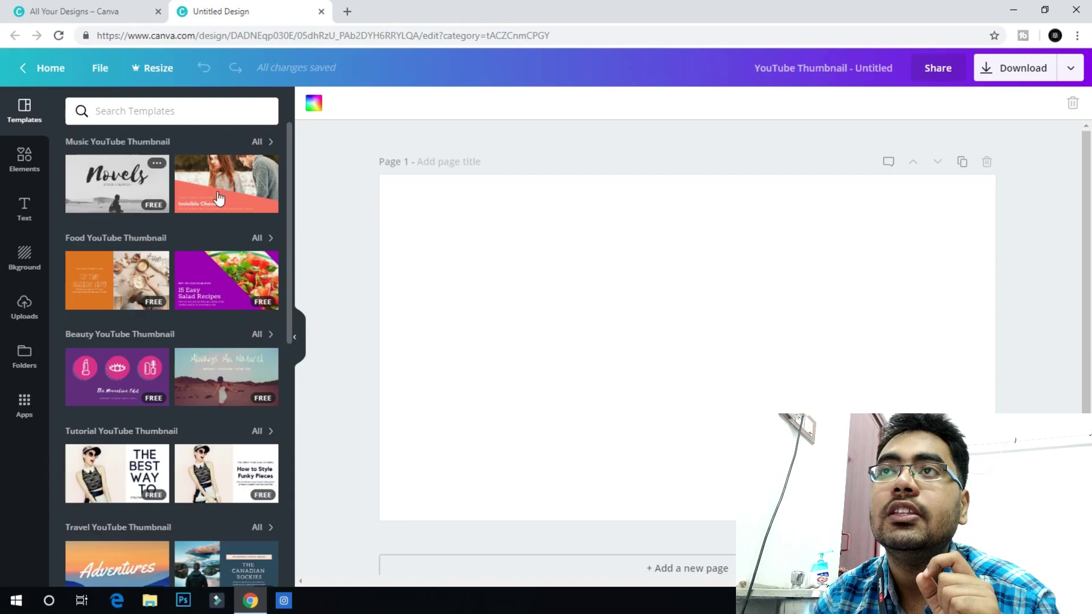
click(111, 294)
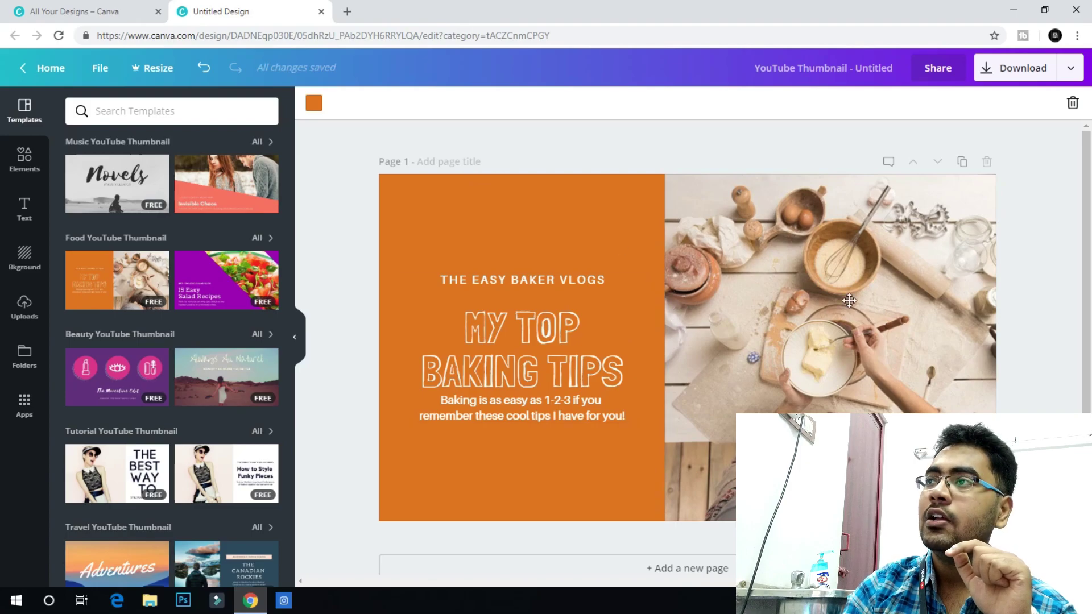
click(544, 307)
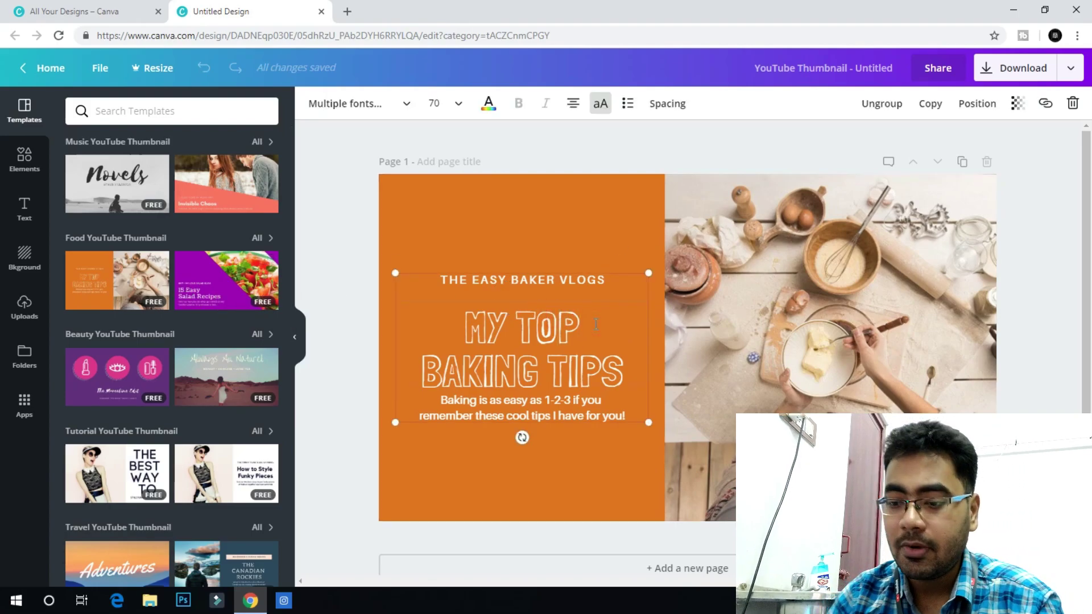
key(BackSpace)
key(BackSpace)
key(BackSpace)
key(BackSpace)
key(BackSpace)
key(BackSpace)
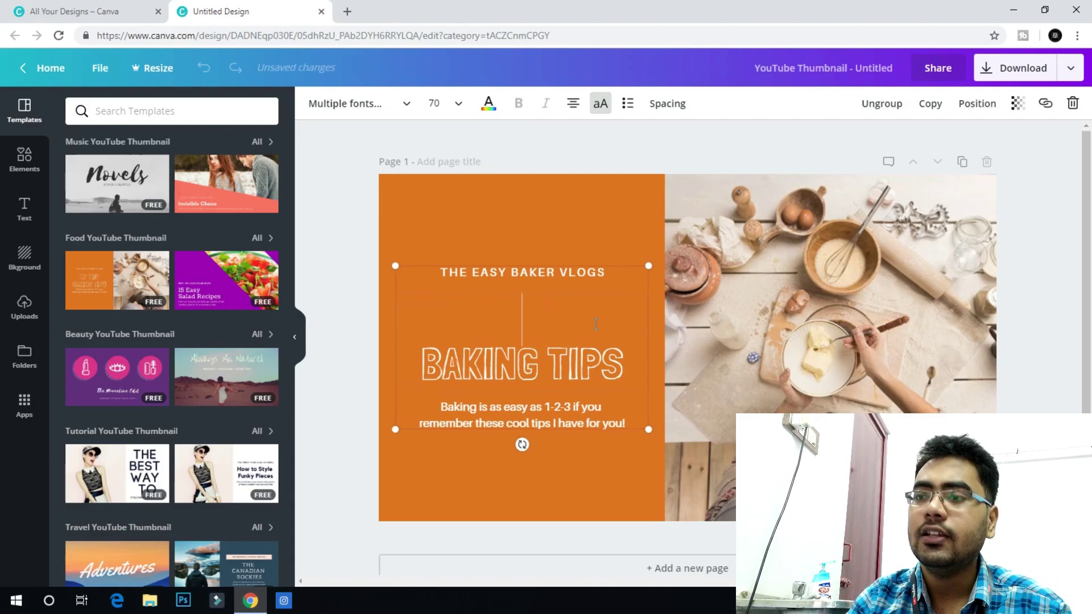
text(MASTER)
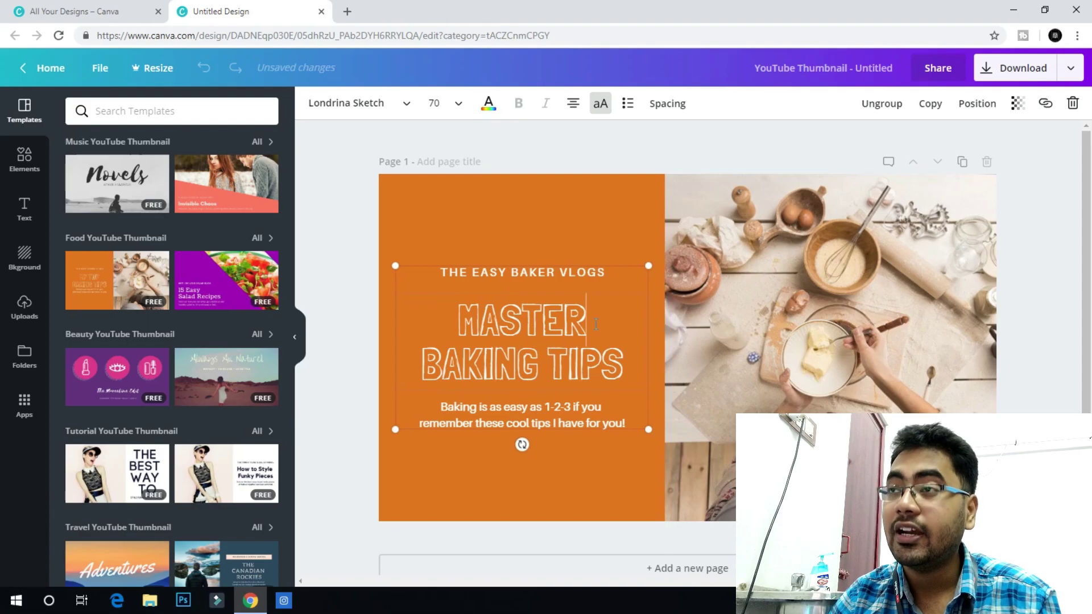
Step: Replace the heading's second line "BAKING TIPS" with "TECHNICAL"
key(BackSpace)
key(BackSpace)
key(BackSpace)
key(BackSpace)
key(BackSpace)
key(BackSpace)
key(BackSpace)
key(BackSpace)
key(BackSpace)
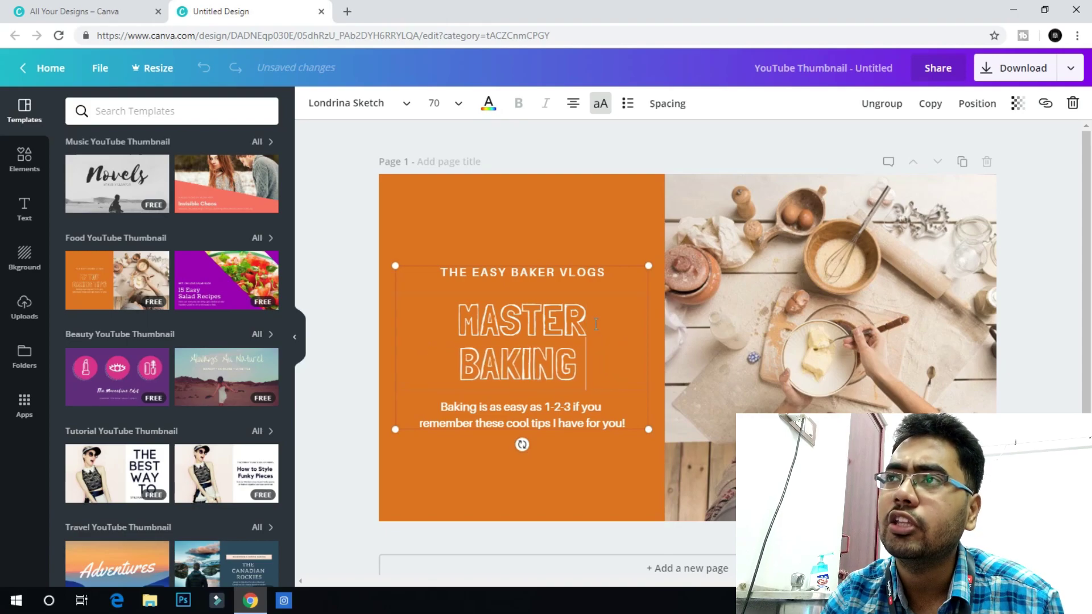
key(BackSpace)
key(BackSpace)
key(BackSpace)
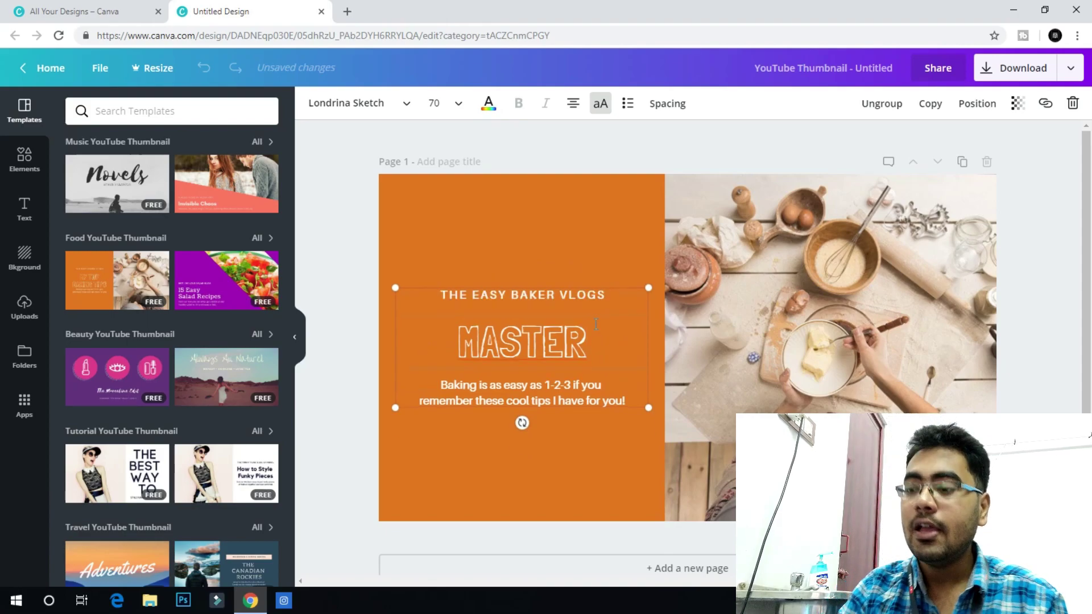
key(Return)
text(TECHN)
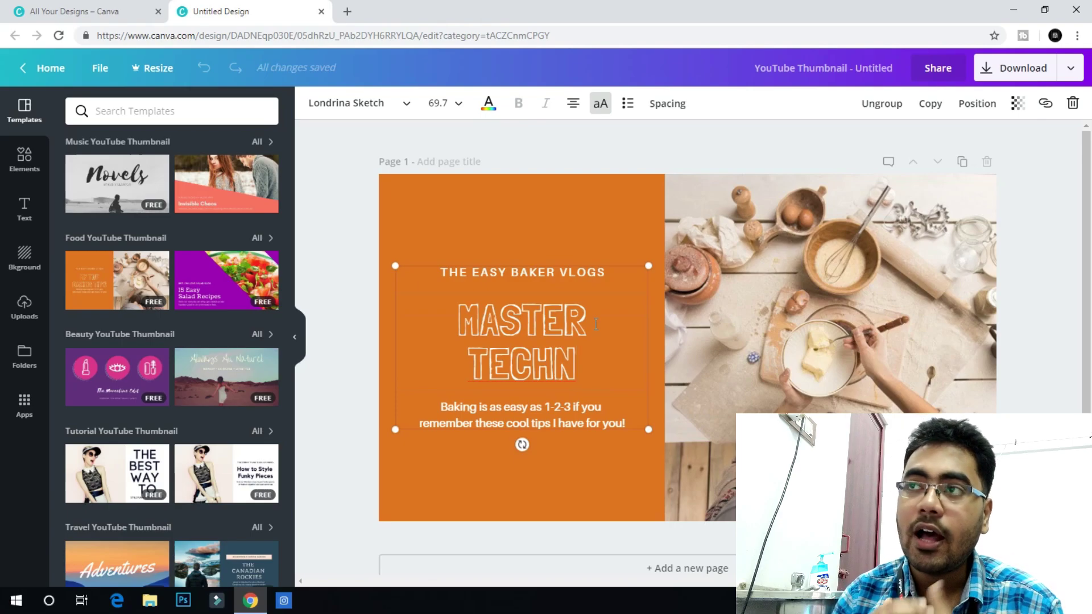
text(ICAL)
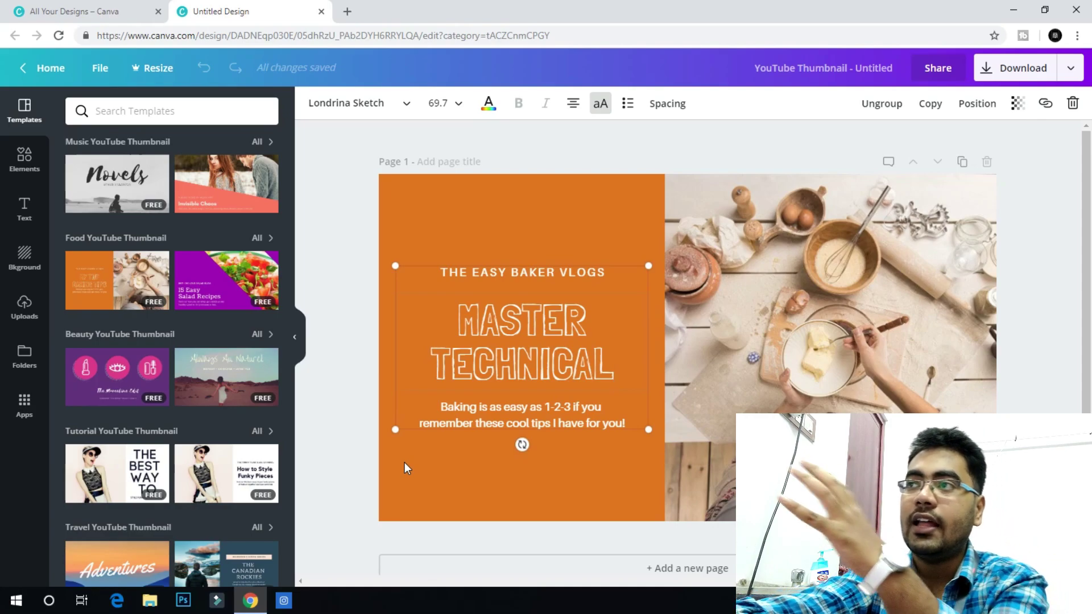
Step: Replace the template's baking photo with the previously uploaded picture of the orange and black speaker
click(24, 307)
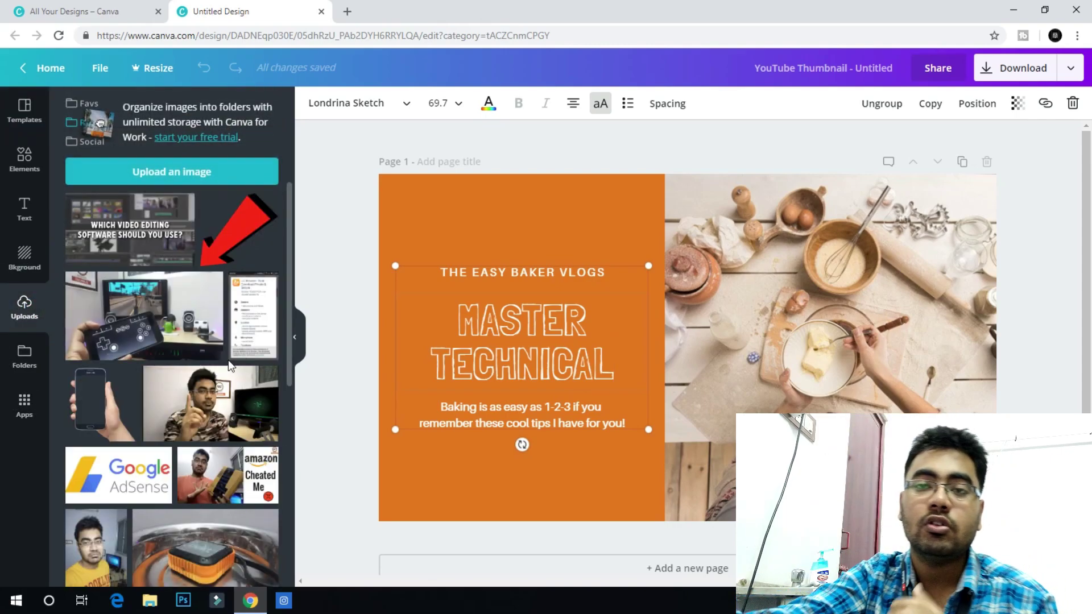
click(165, 172)
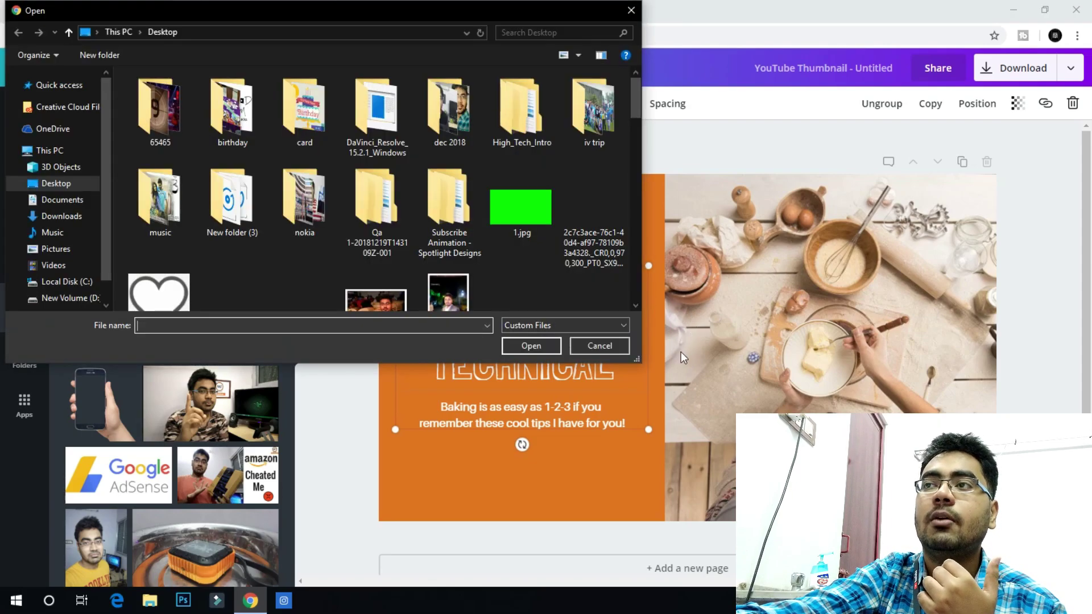
click(602, 345)
scroll(260, 356, down, 3)
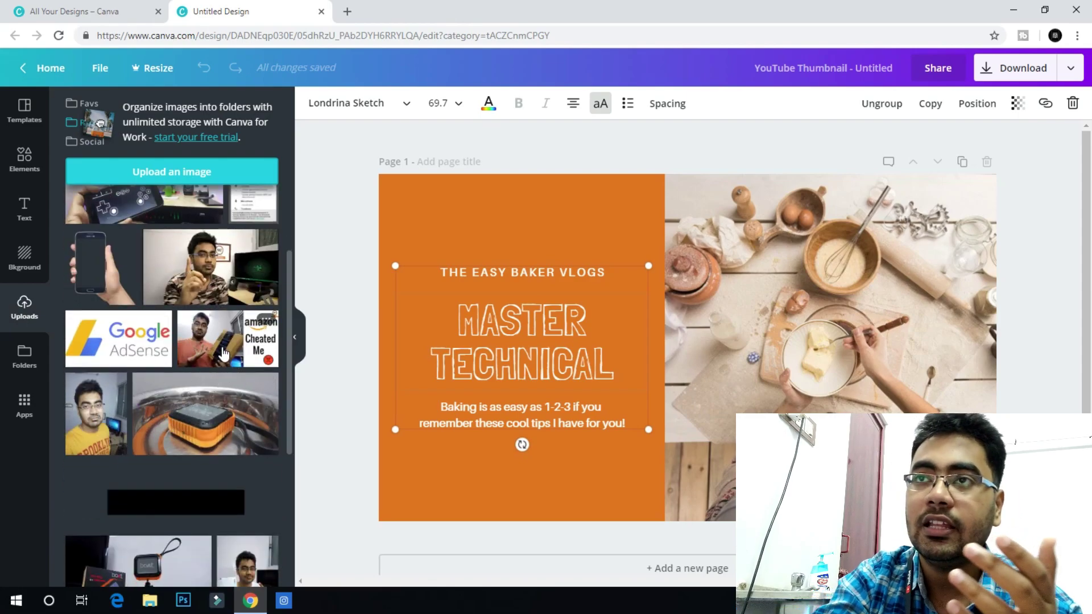
drag(194, 415, 773, 323)
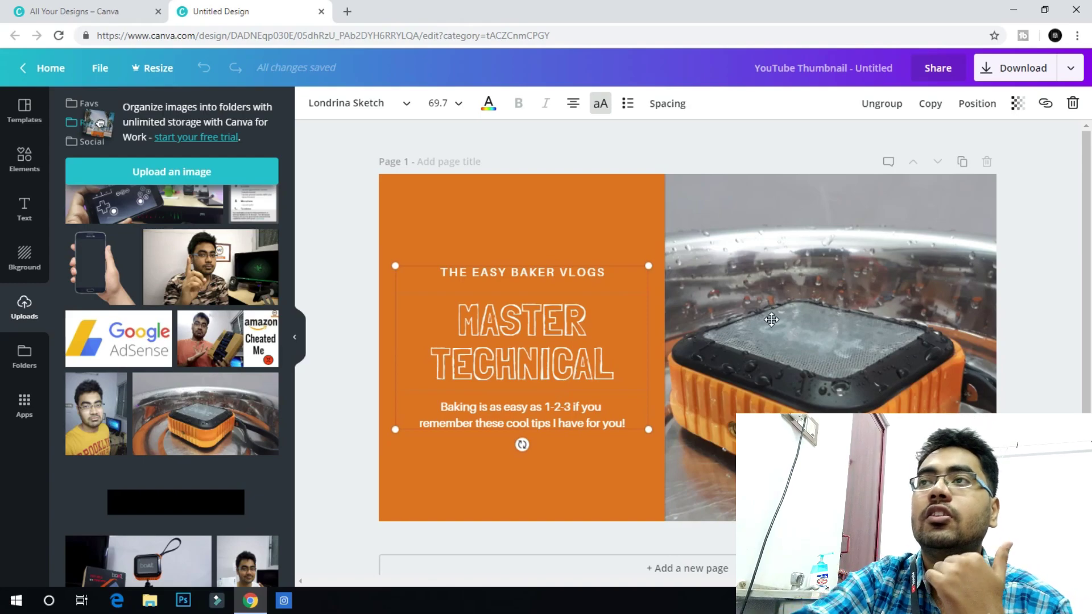
Step: Browse the available text styles, backgrounds and graphic elements for the thumbnail
click(24, 208)
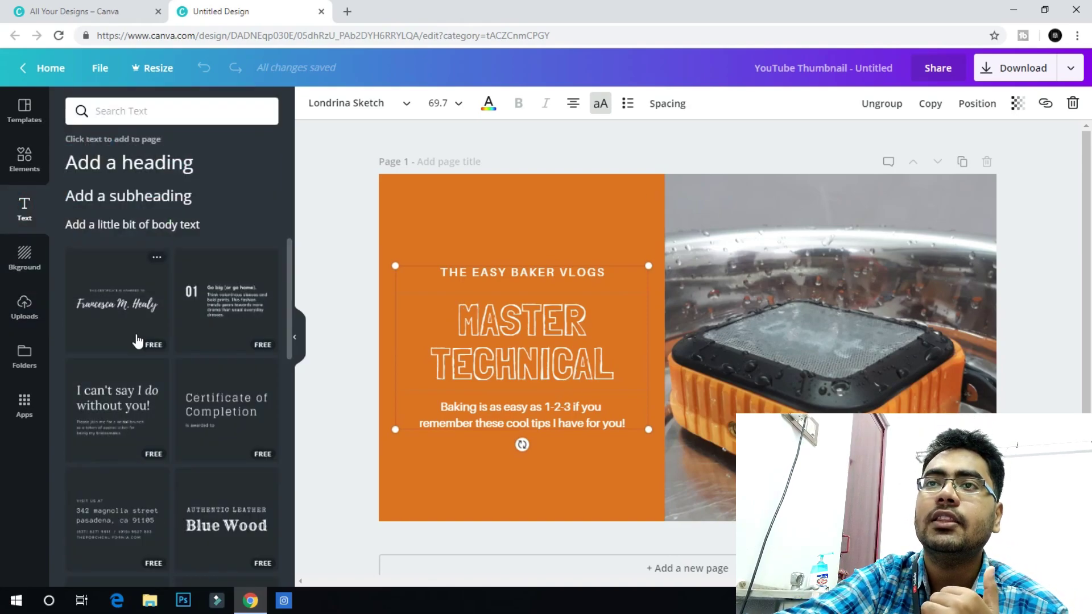
scroll(137, 341, down, 5)
scroll(137, 340, down, 5)
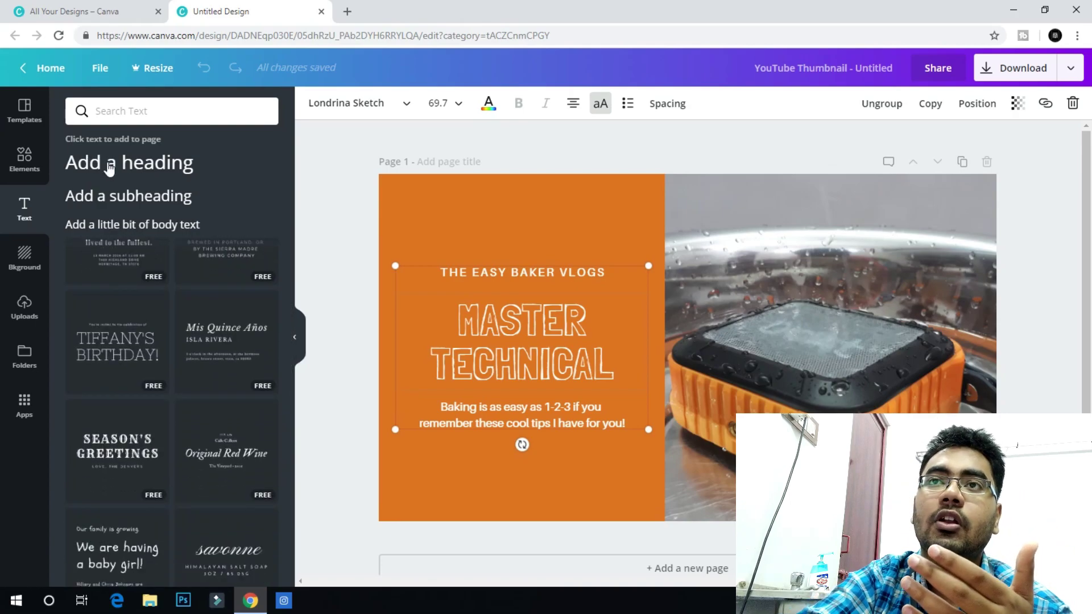
click(35, 252)
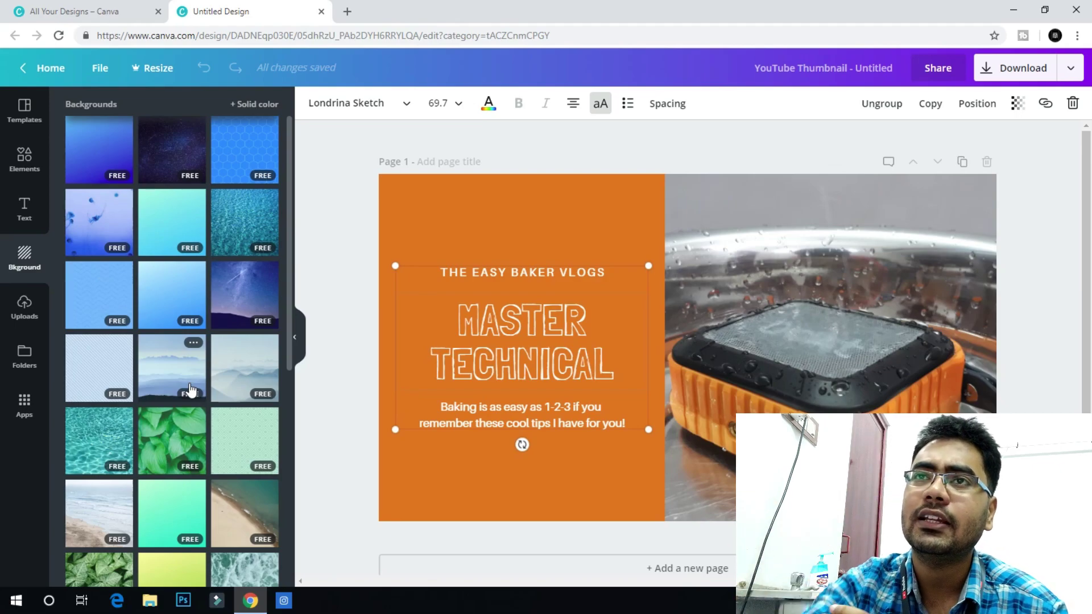
click(43, 179)
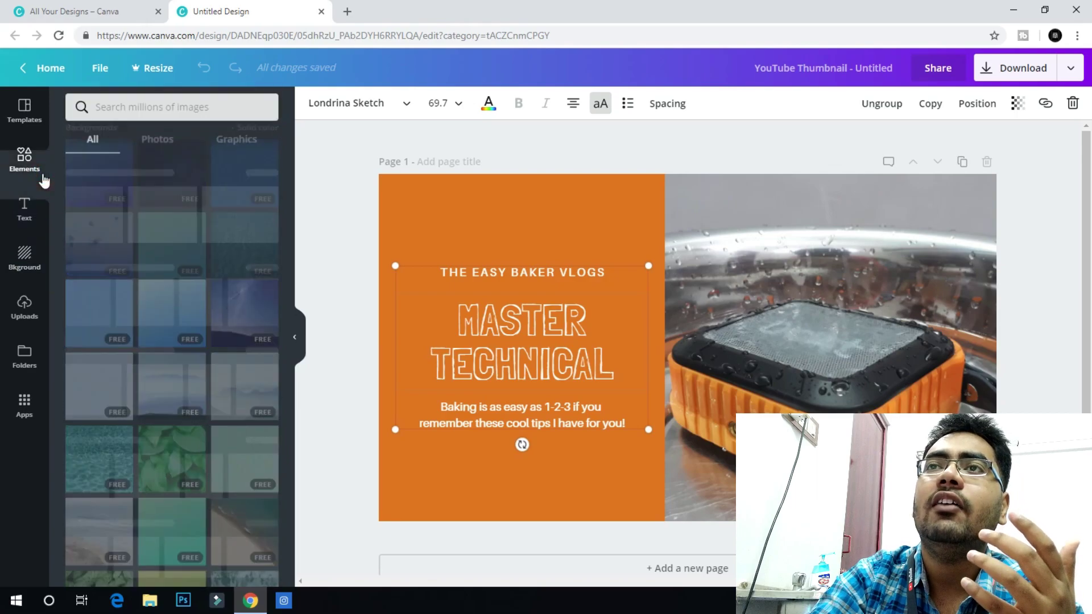
scroll(255, 387, down, 3)
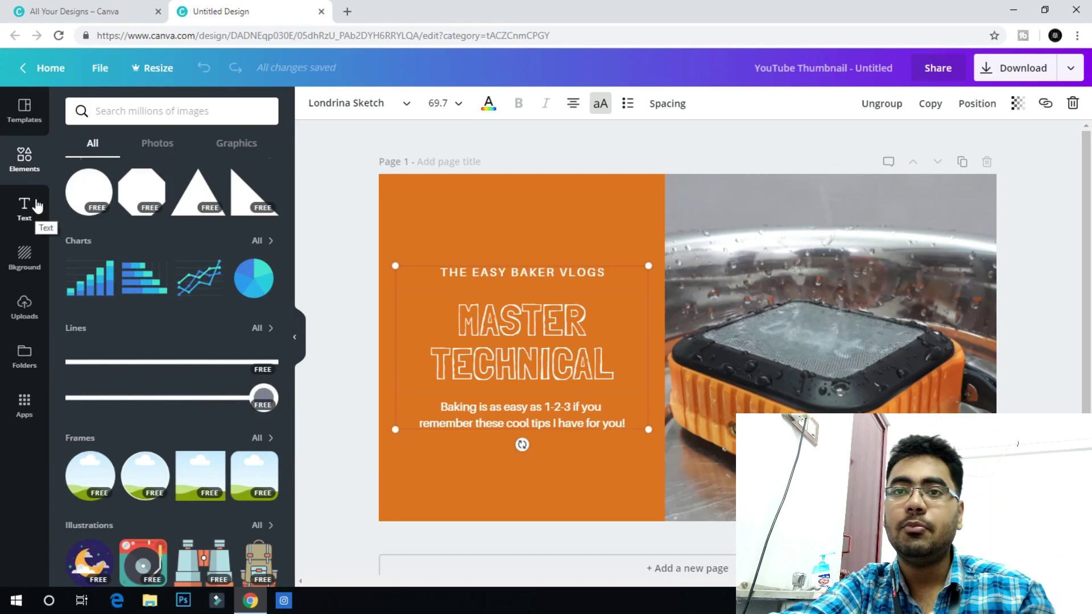
Step: Apply the black and yellow "Really Yummy Burgers" template to the page and select its text group
click(23, 109)
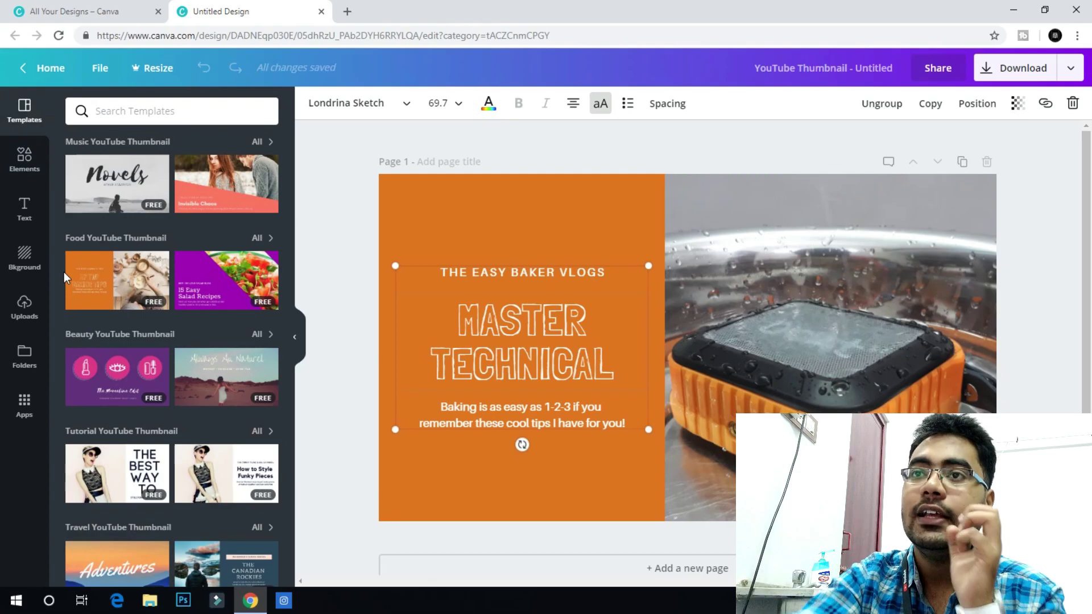
scroll(209, 287, down, 10)
scroll(210, 286, down, 15)
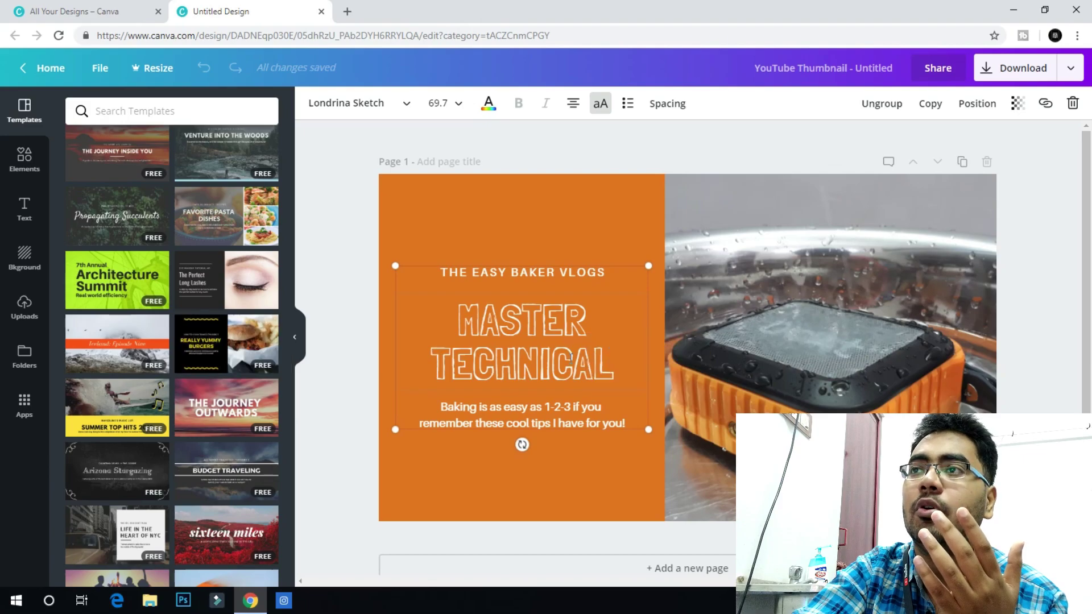
click(213, 357)
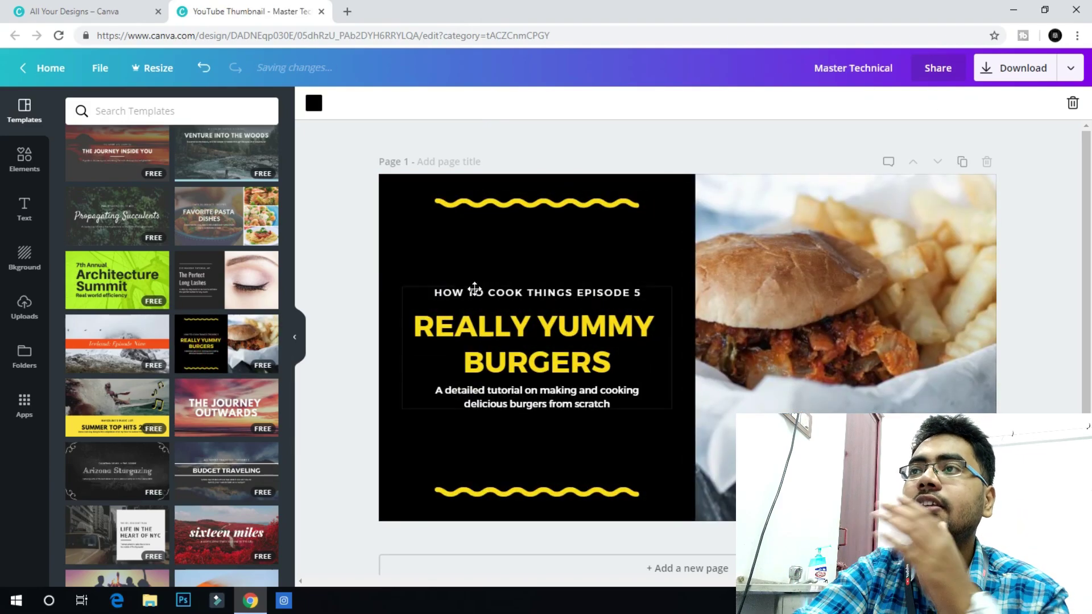
click(597, 365)
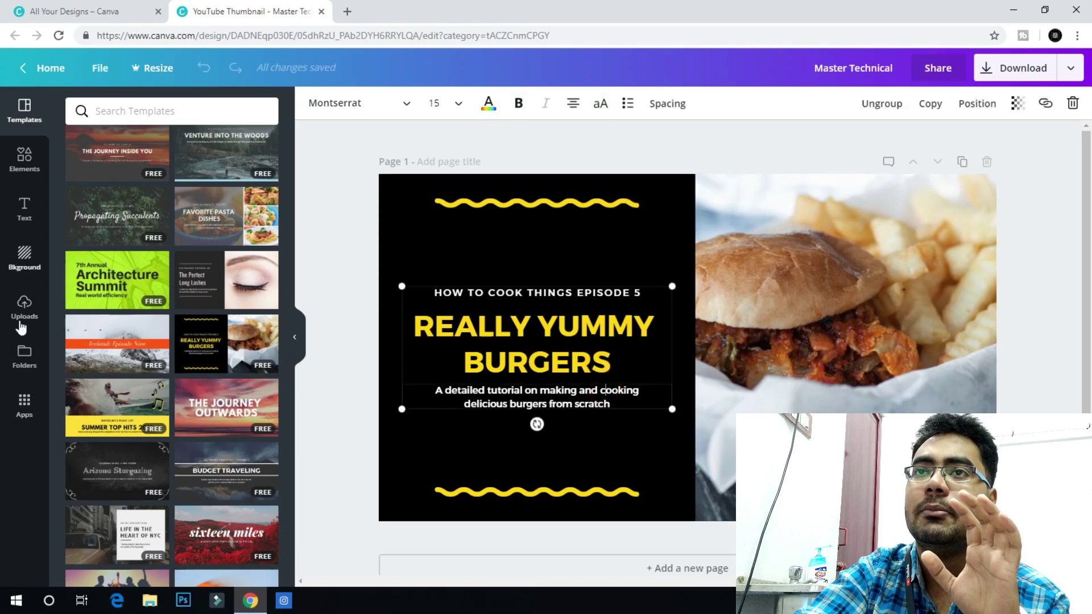
Step: Replace the burger photo with the uploaded "amazon Cheated Me" picture and open its image adjustments
click(22, 323)
mouse_move(805, 361)
mouse_down()
mouse_move(819, 353)
mouse_move(876, 370)
mouse_move(763, 336)
mouse_move(796, 347)
mouse_up()
click(363, 102)
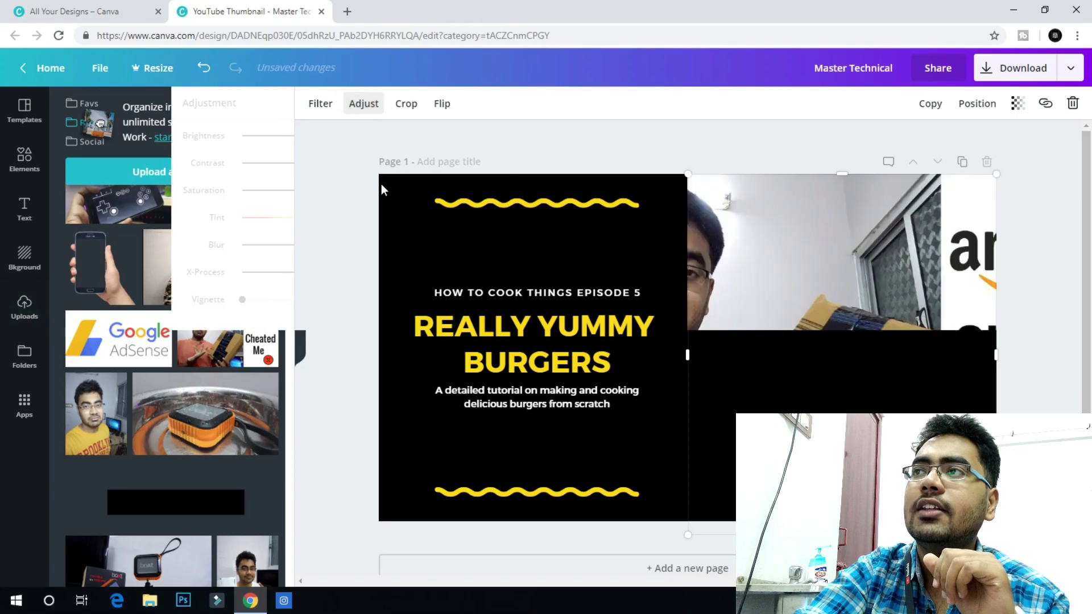